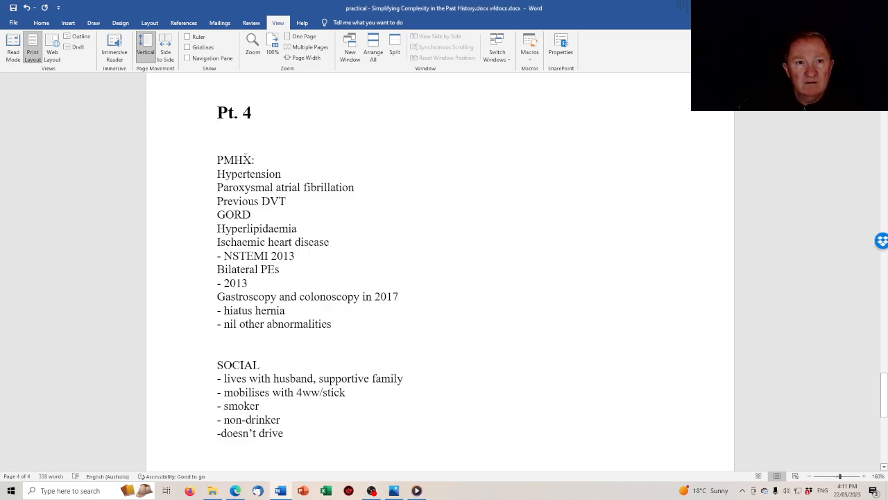
Add a blank line below the PMHX heading and abbreviate Hypertension to "HTN".
{"action": "left_click", "coordinate": [298, 161]}
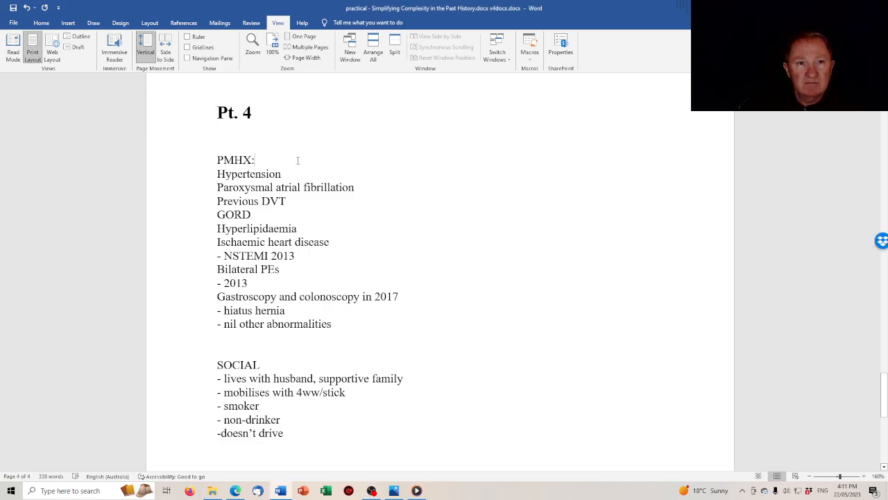
{"action": "key", "text": "Return"}
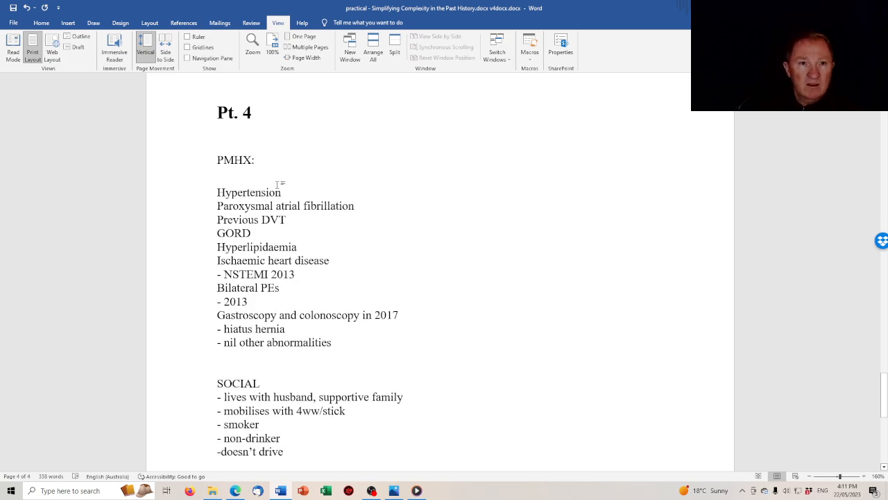
{"action": "left_click_drag", "start_coordinate": [282, 193], "coordinate": [226, 193]}
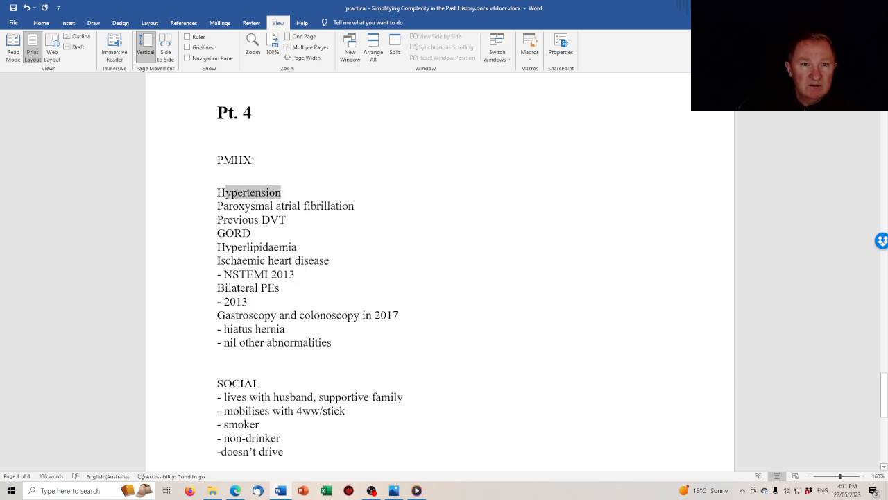
{"action": "type", "text": "TN"}
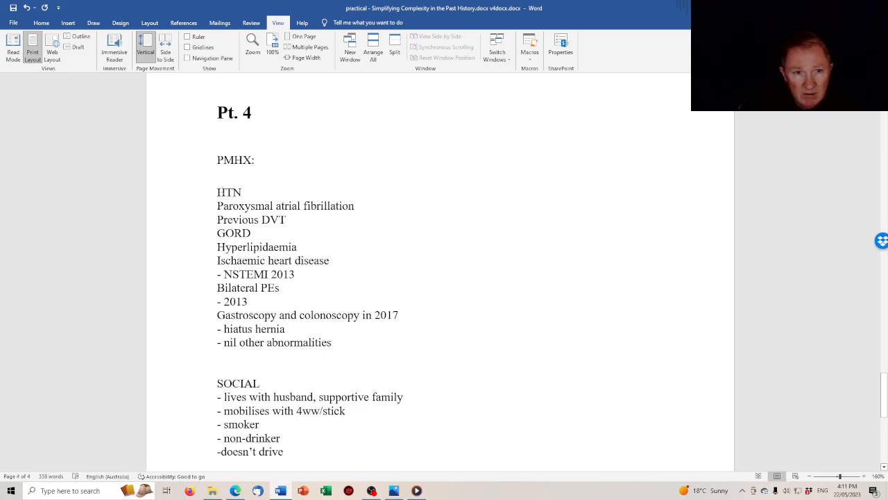
Add a slash after HTN and move "Hyperlipidaemia" from its own line to follow it, making "HTN / Hyperlipidaemia".
{"action": "type", "text": " /"}
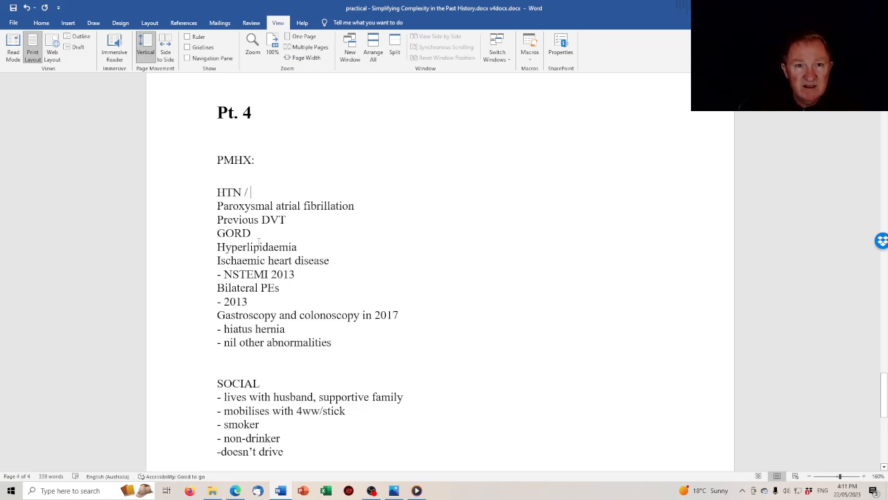
{"action": "left_click_drag", "start_coordinate": [299, 247], "coordinate": [219, 255]}
{"action": "key", "text": "ctrl+c"}
{"action": "right_click", "coordinate": [232, 252]}
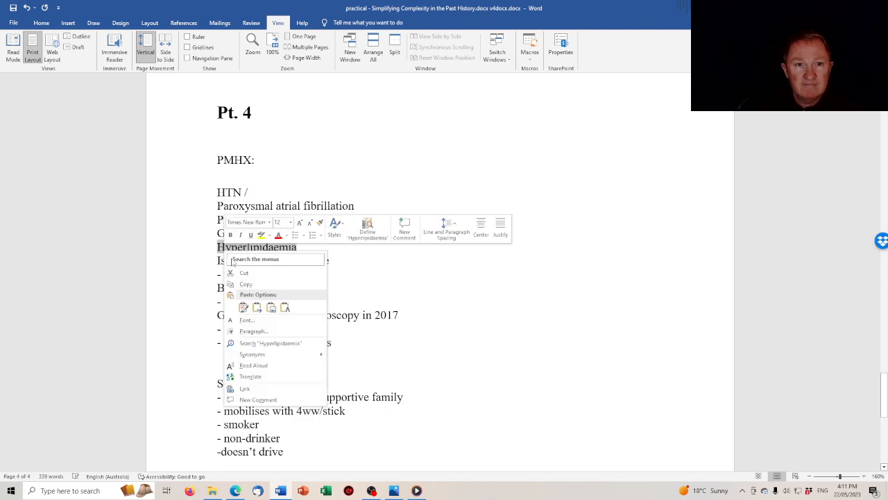
{"action": "left_click", "coordinate": [239, 272]}
{"action": "left_click", "coordinate": [261, 192]}
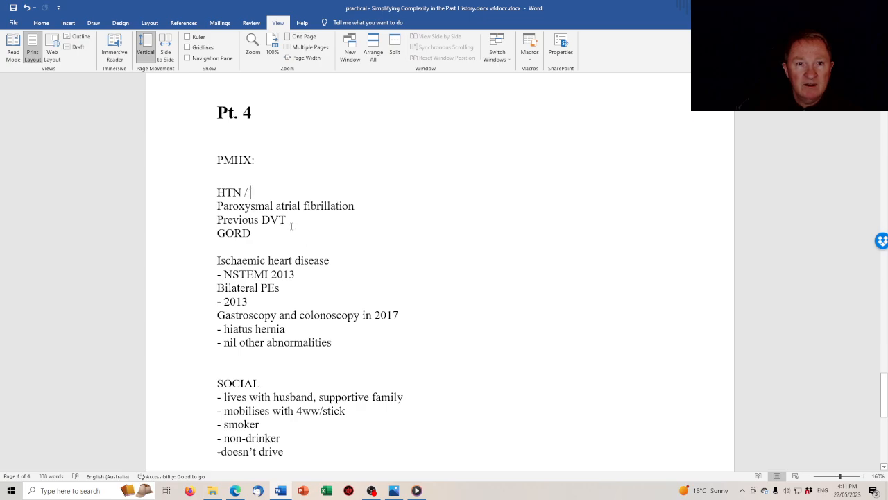
{"action": "right_click", "coordinate": [257, 192]}
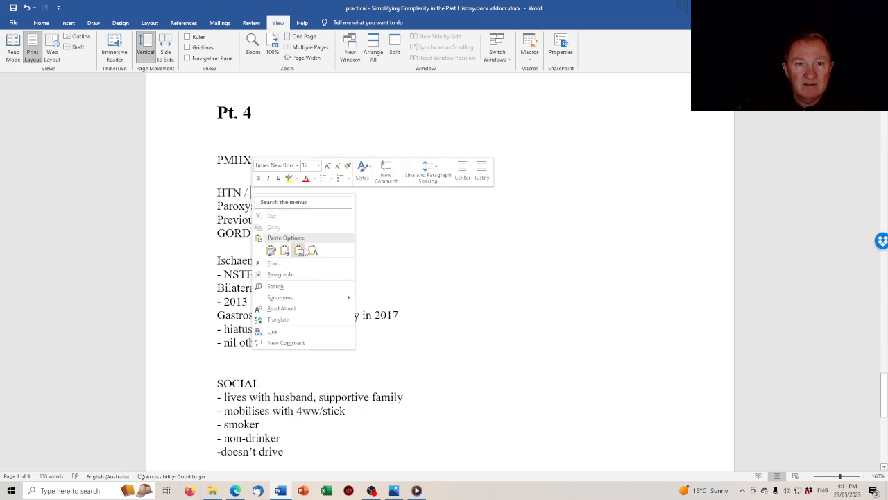
{"action": "left_click", "coordinate": [310, 251]}
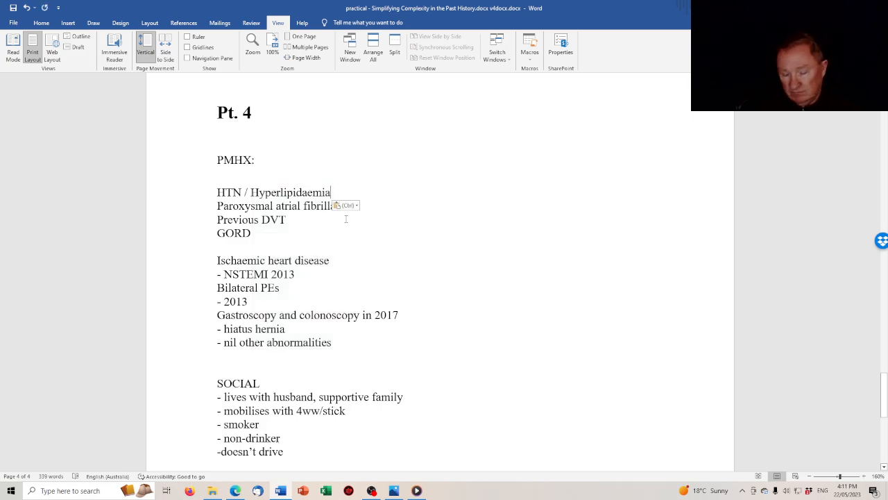
Replace the Paroxysmal atrial fibrillation entry with an indented "AF – paroxysmal" and insert a blank line beneath it.
{"action": "key", "text": "Return"}
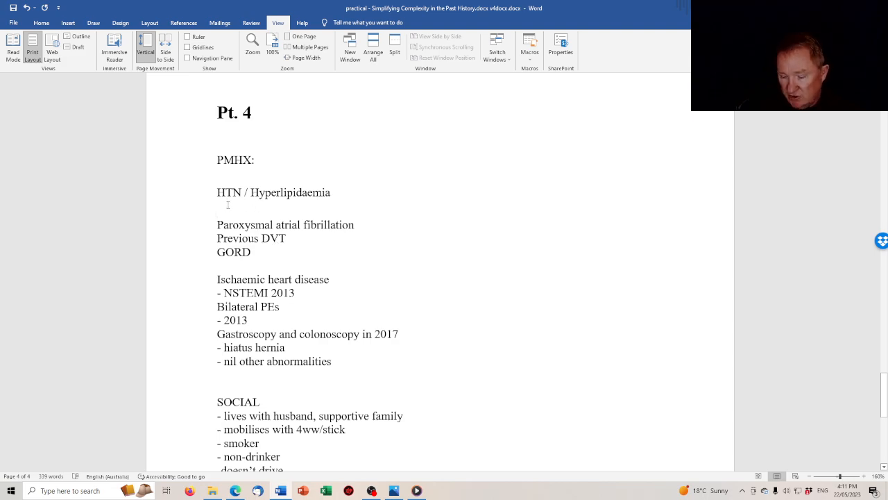
{"action": "key", "text": "BackSpace"}
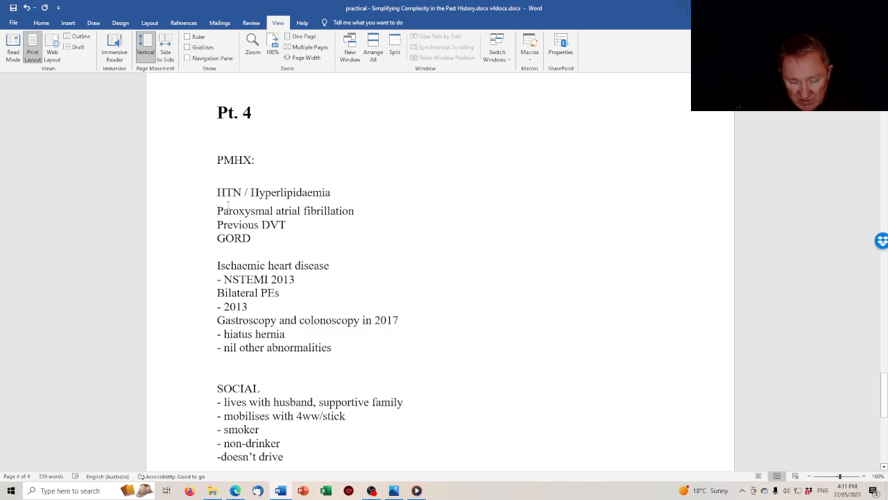
{"action": "type", "text": "AF"}
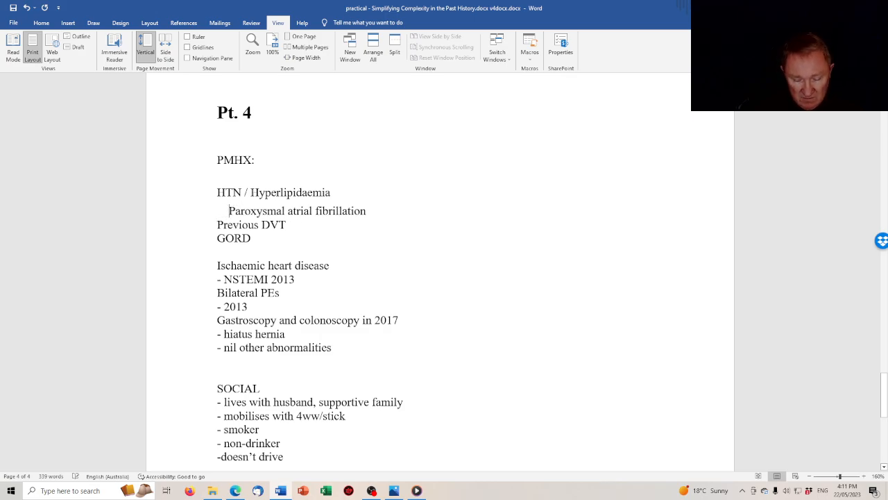
{"action": "type", "text": " -"}
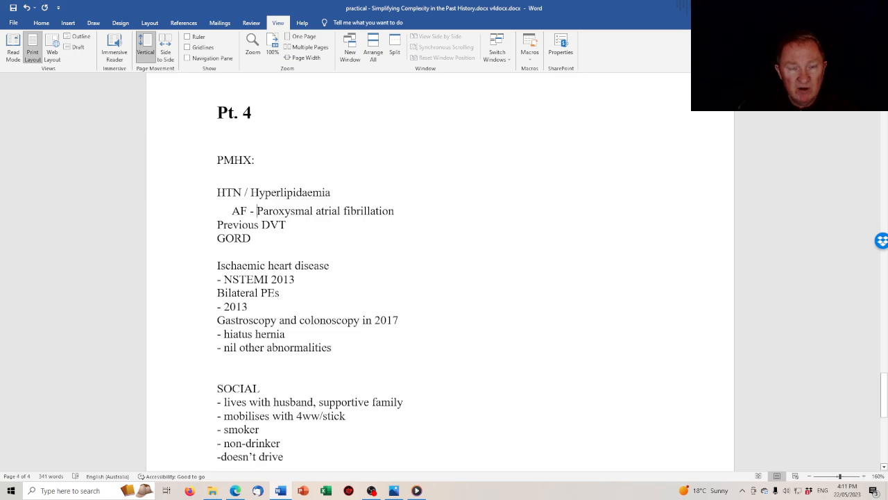
{"action": "type", "text": "paroxy"}
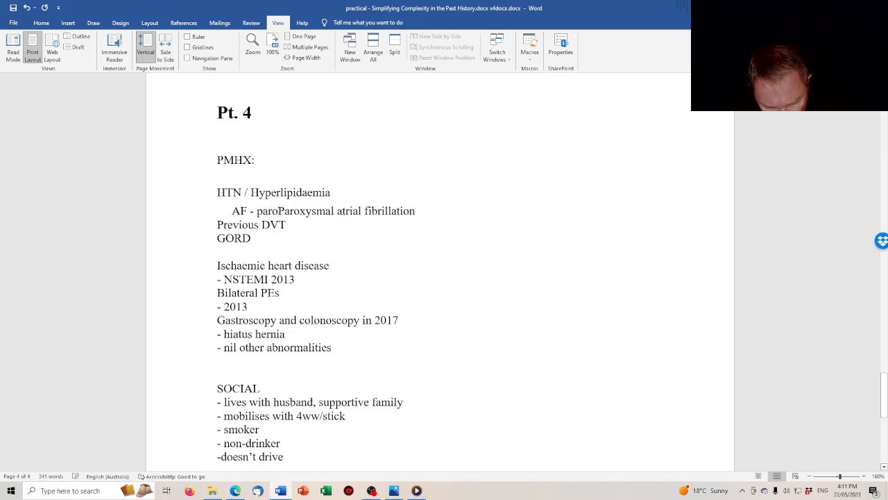
{"action": "type", "text": "cma;"}
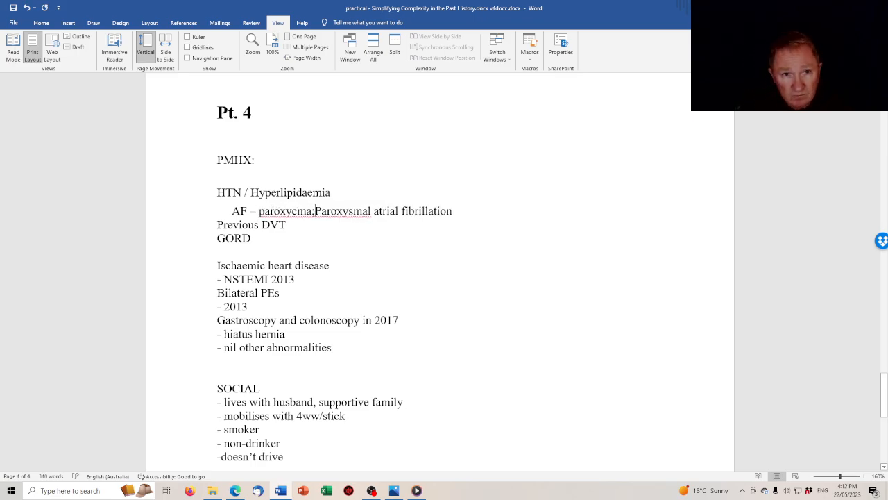
{"action": "key", "text": "BackSpace"}
{"action": "key", "text": "BackSpace"}
{"action": "key", "text": "BackSpace"}
{"action": "key", "text": "BackSpace"}
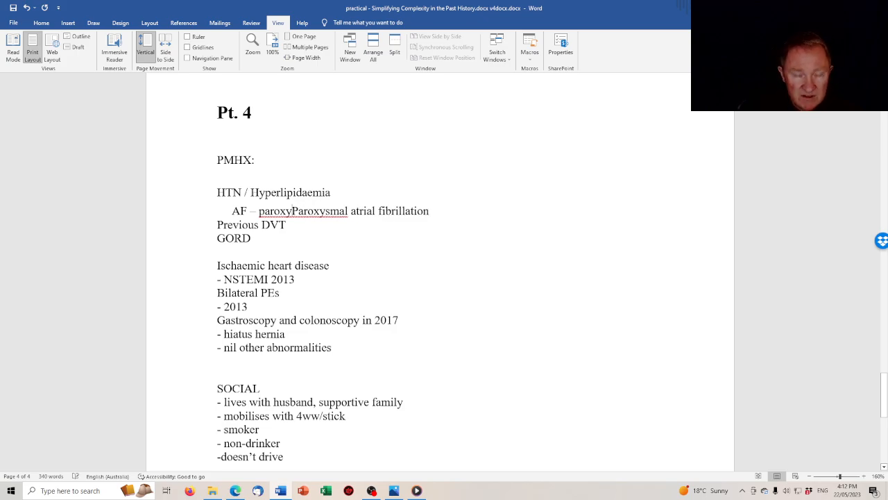
{"action": "type", "text": "smal"}
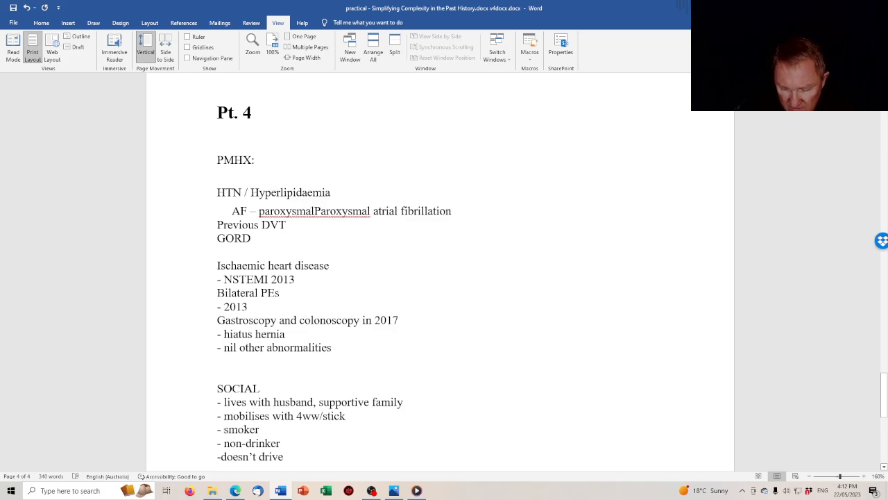
{"action": "key", "text": "Delete"}
{"action": "key", "text": "Delete"}
{"action": "key", "text": "Delete"}
{"action": "key", "text": "Delete"}
{"action": "key", "text": "Delete"}
{"action": "key", "text": "Delete"}
{"action": "key", "text": "Delete"}
{"action": "key", "text": "Delete"}
{"action": "key", "text": "Delete"}
{"action": "key", "text": "Delete"}
{"action": "key", "text": "Delete"}
{"action": "key", "text": "Delete"}
{"action": "key", "text": "Delete"}
{"action": "key", "text": "Delete"}
{"action": "key", "text": "Delete"}
{"action": "key", "text": "Delete"}
{"action": "key", "text": "Delete"}
{"action": "key", "text": "Delete"}
{"action": "key", "text": "Delete"}
{"action": "key", "text": "Delete"}
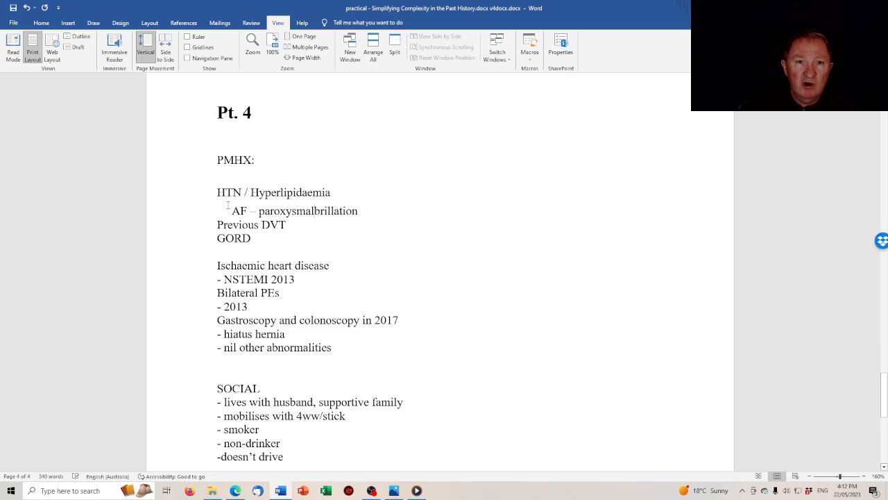
{"action": "key", "text": "Delete"}
{"action": "key", "text": "Delete"}
{"action": "key", "text": "Delete"}
{"action": "key", "text": "Delete"}
{"action": "key", "text": "Delete"}
{"action": "key", "text": "Delete"}
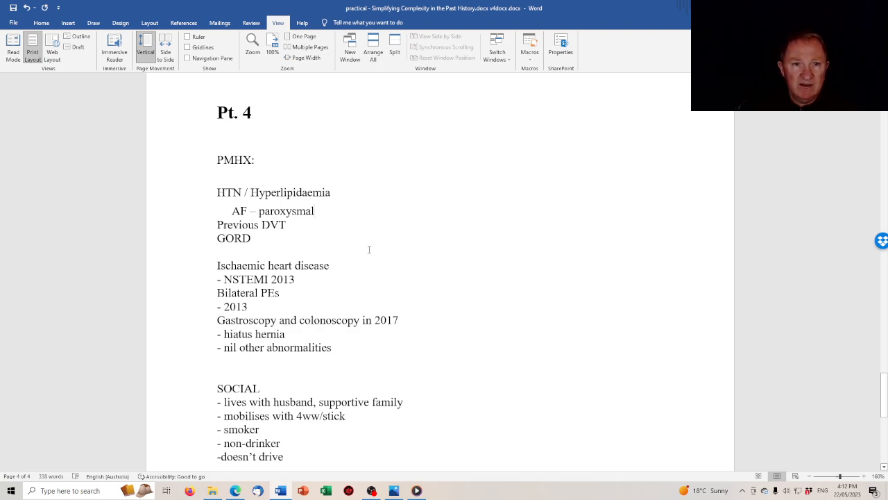
{"action": "key", "text": "Return"}
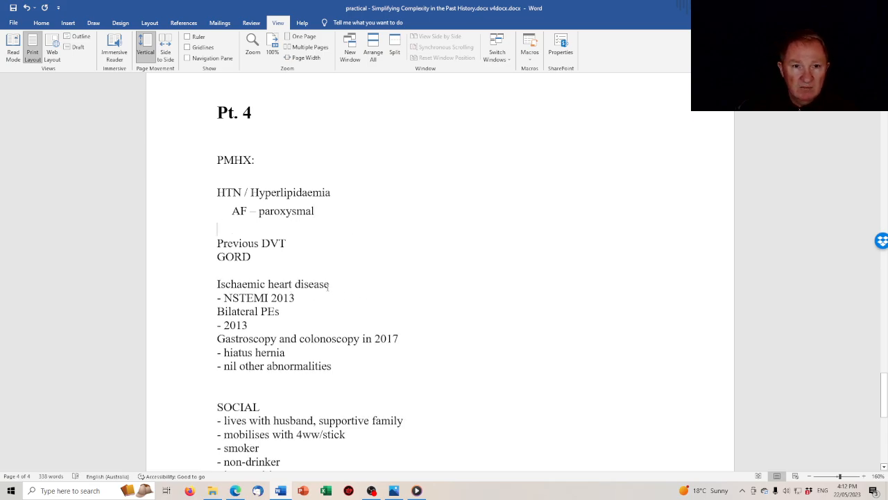
Move the "Ischaemic heart disease" and "- NSTEMI 2013" lines to directly beneath HTN / Hyperlipidaemia.
{"action": "left_click_drag", "start_coordinate": [299, 300], "coordinate": [223, 294]}
{"action": "key", "text": "ctrl+c"}
{"action": "right_click", "coordinate": [223, 294]}
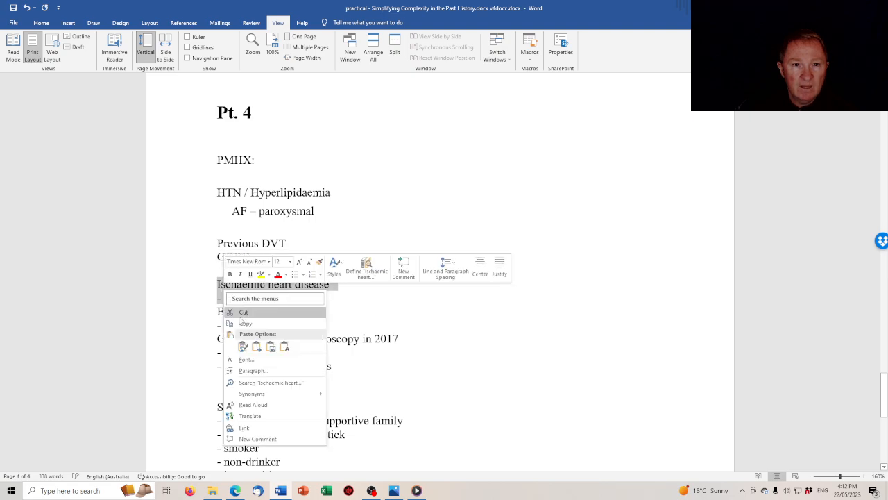
{"action": "left_click", "coordinate": [242, 313]}
{"action": "left_click", "coordinate": [337, 191]}
{"action": "key", "text": "Return"}
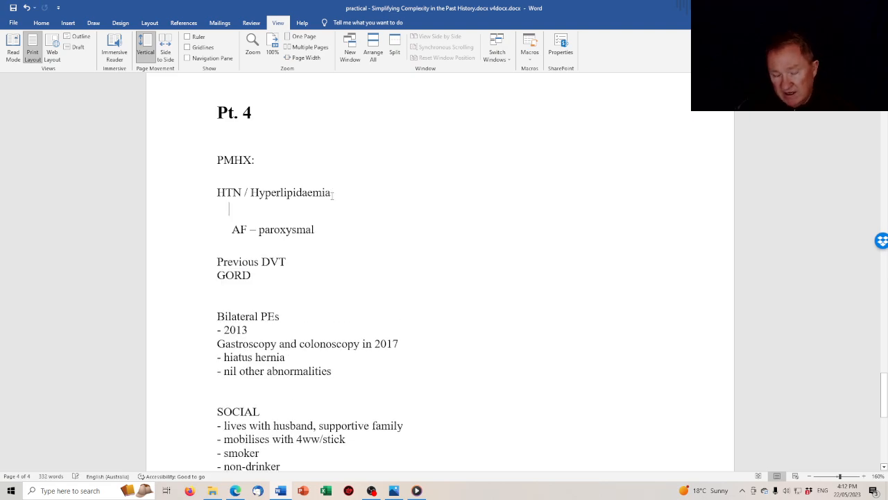
{"action": "right_click", "coordinate": [233, 212]}
{"action": "left_click", "coordinate": [294, 269]}
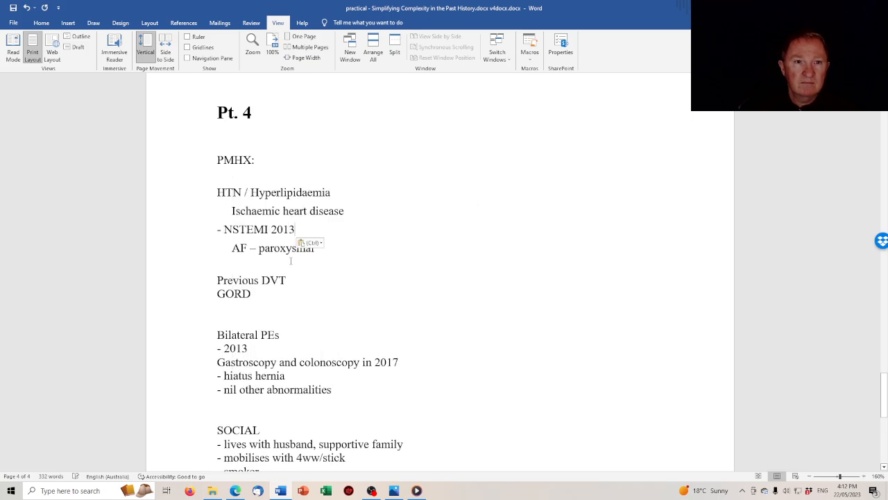
Abbreviate Ischaemic heart disease to "IHD" and join the NSTEMI line to it, making "IHD - NSTEMI 2013".
{"action": "left_click", "coordinate": [231, 212]}
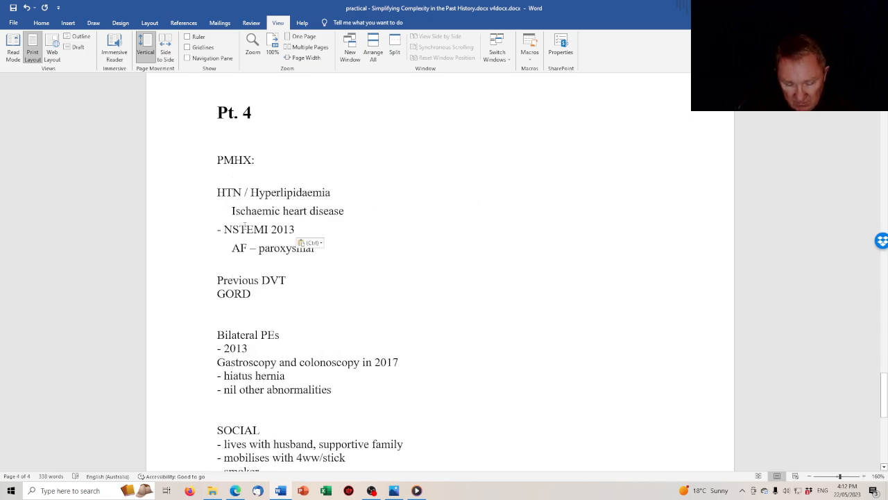
{"action": "type", "text": "IHD"}
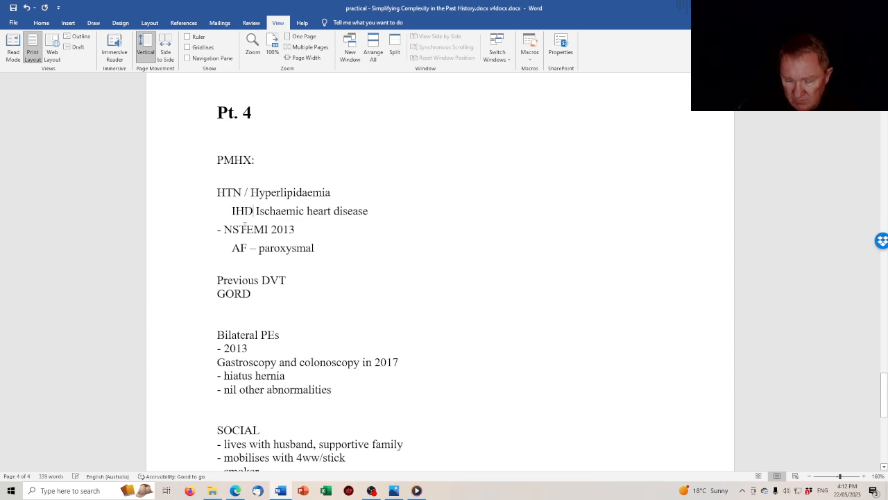
{"action": "key", "text": "BackSpace"}
{"action": "key", "text": "Delete"}
{"action": "key", "text": "Delete"}
{"action": "key", "text": "Delete"}
{"action": "key", "text": "Delete"}
{"action": "key", "text": "Delete"}
{"action": "key", "text": "Delete"}
{"action": "key", "text": "Delete"}
{"action": "key", "text": "Delete"}
{"action": "key", "text": "Delete"}
{"action": "key", "text": "Delete"}
{"action": "key", "text": "Delete"}
{"action": "key", "text": "Delete"}
{"action": "key", "text": "Delete"}
{"action": "key", "text": "Delete"}
{"action": "key", "text": "Delete"}
{"action": "key", "text": "Delete"}
{"action": "key", "text": "Delete"}
{"action": "key", "text": "Delete"}
{"action": "key", "text": "Delete"}
{"action": "key", "text": "Delete"}
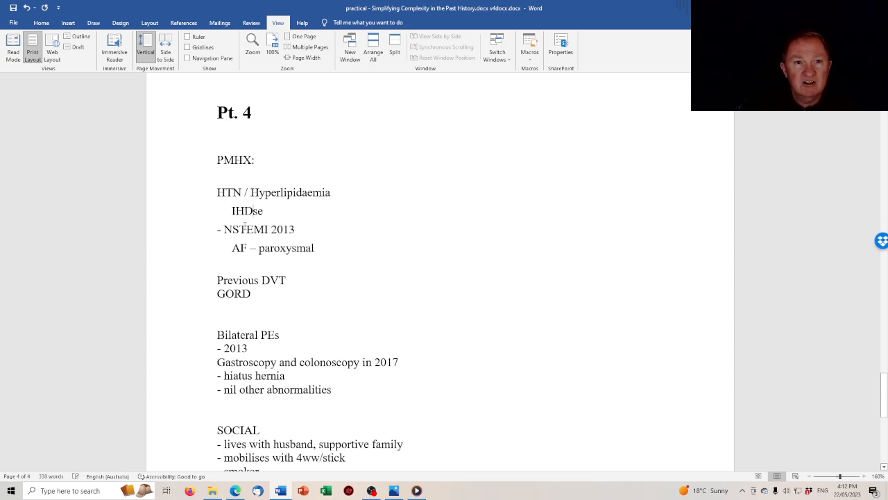
{"action": "key", "text": "Delete"}
{"action": "key", "text": "Delete"}
{"action": "key", "text": "Delete"}
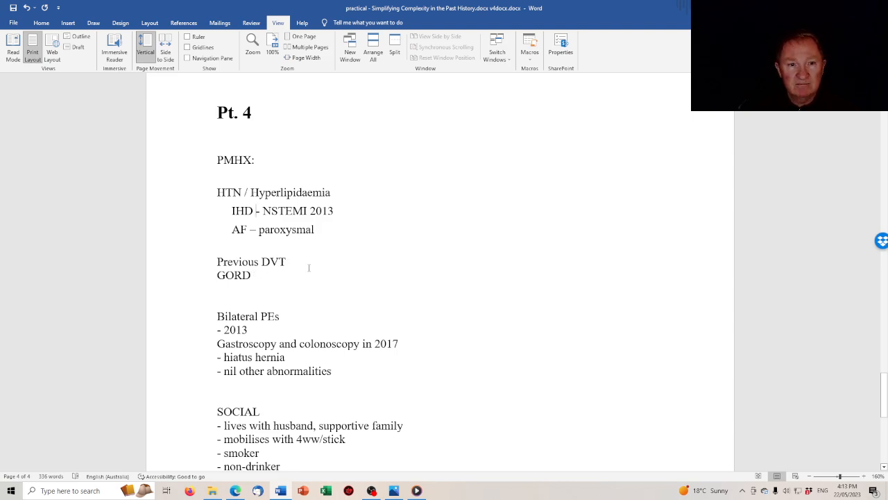
Join the "- 2013" line onto the Bilateral PEs entry so it reads "Bilateral PEs - 2013", with a capital E.
{"action": "left_click", "coordinate": [285, 318]}
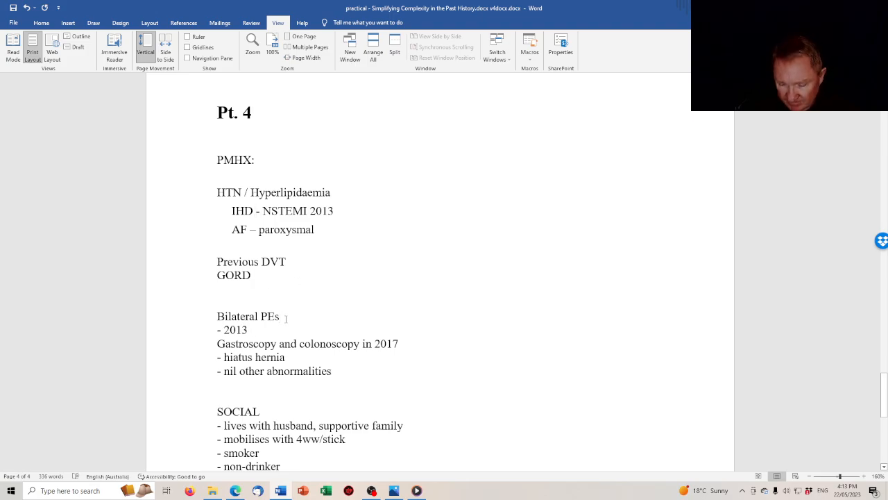
{"action": "key", "text": "Delete"}
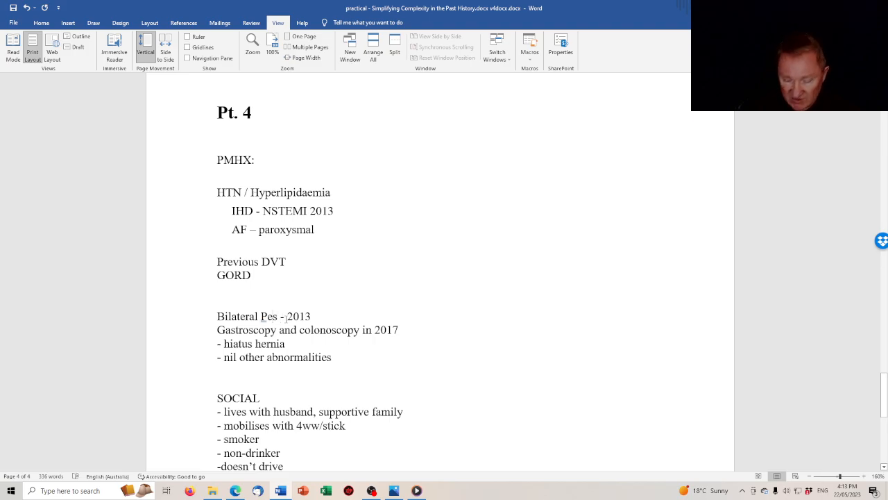
{"action": "left_click", "coordinate": [268, 317]}
{"action": "key", "text": "Delete"}
{"action": "type", "text": "E"}
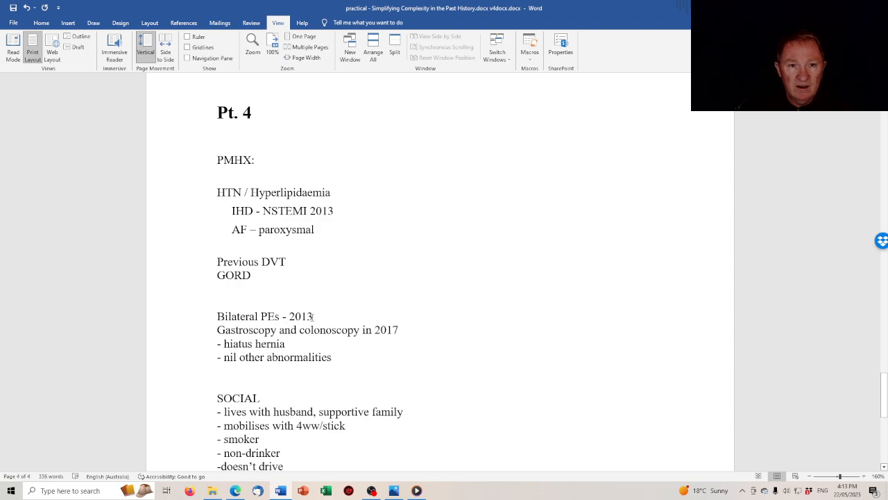
Move "Bilateral PEs - 2013" onto the Previous DVT line, separated from it by a comma.
{"action": "left_click_drag", "start_coordinate": [313, 316], "coordinate": [218, 316]}
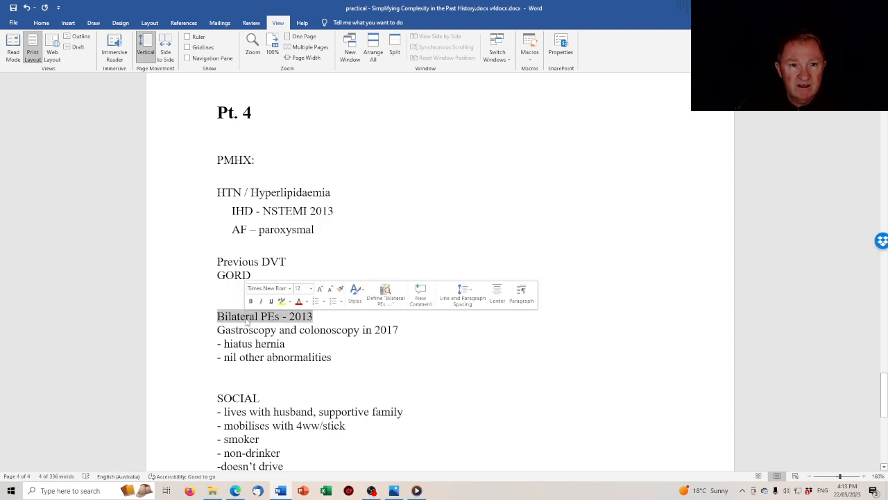
{"action": "right_click", "coordinate": [288, 318]}
{"action": "left_click", "coordinate": [295, 341]}
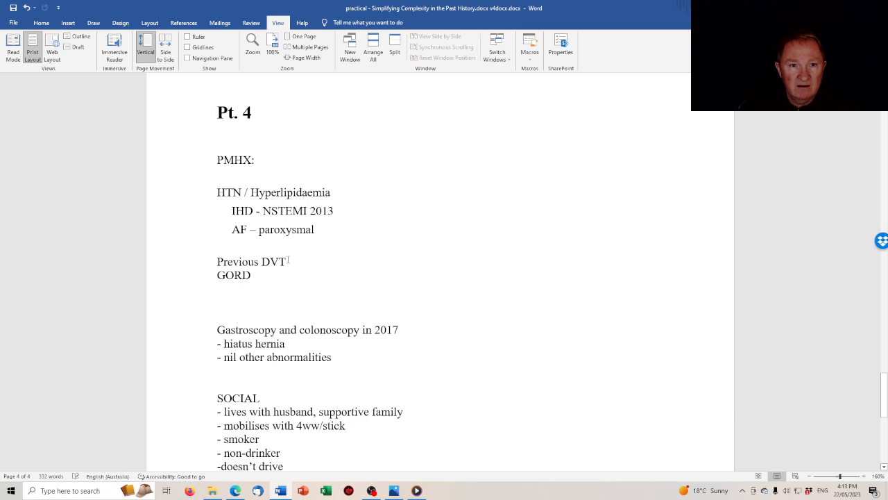
{"action": "left_click", "coordinate": [288, 261]}
{"action": "type", "text": ","}
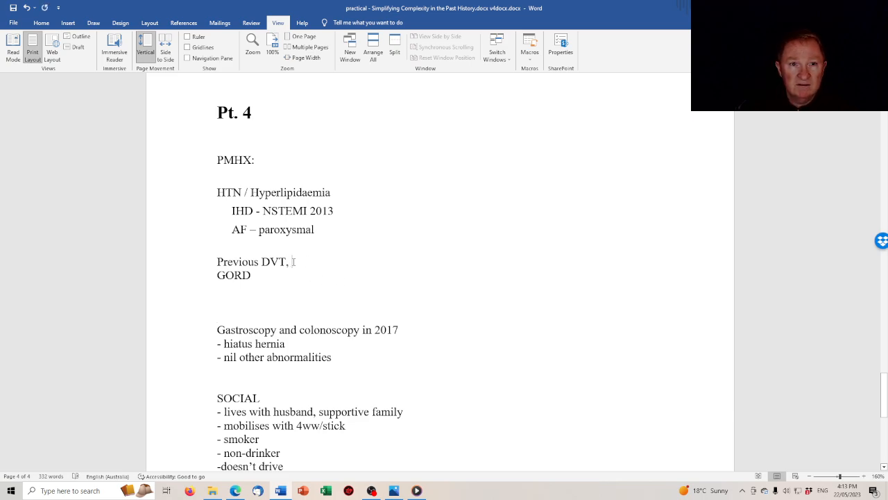
{"action": "right_click", "coordinate": [292, 261]}
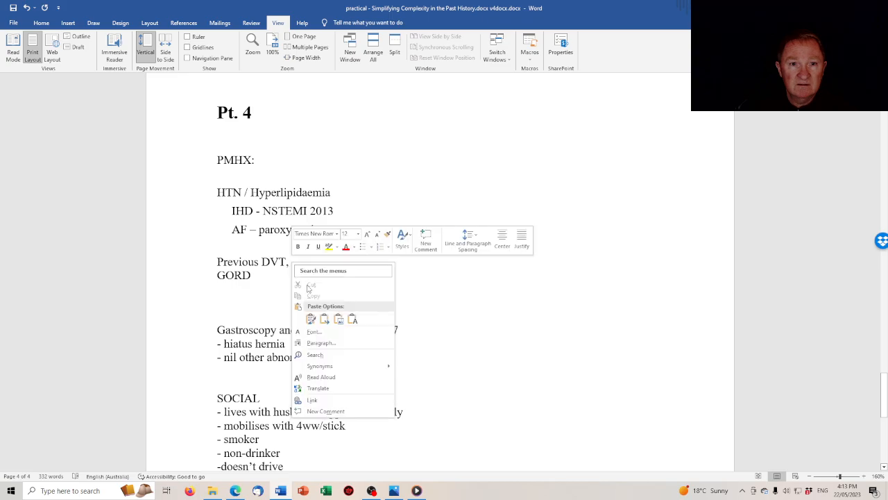
{"action": "left_click", "coordinate": [340, 319]}
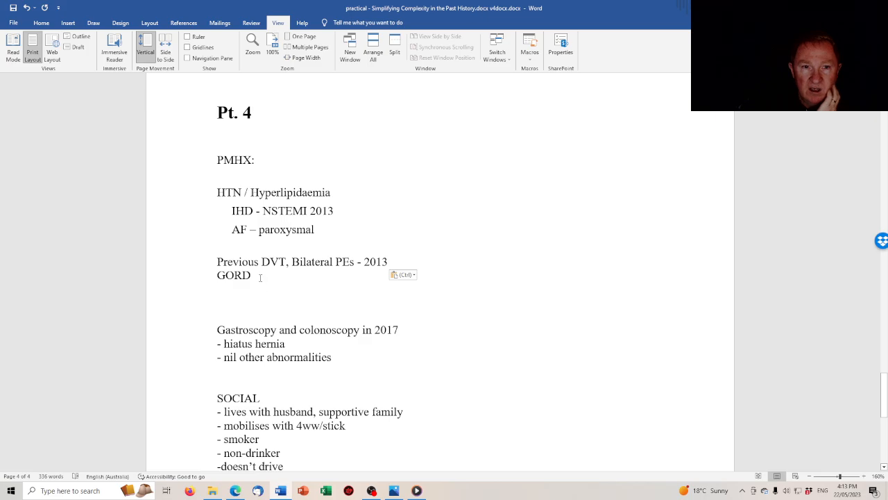
Join the gastroscopy and colonoscopy line onto GORD with a hyphen, making the "g" of gastroscopy lowercase.
{"action": "type", "text": "="}
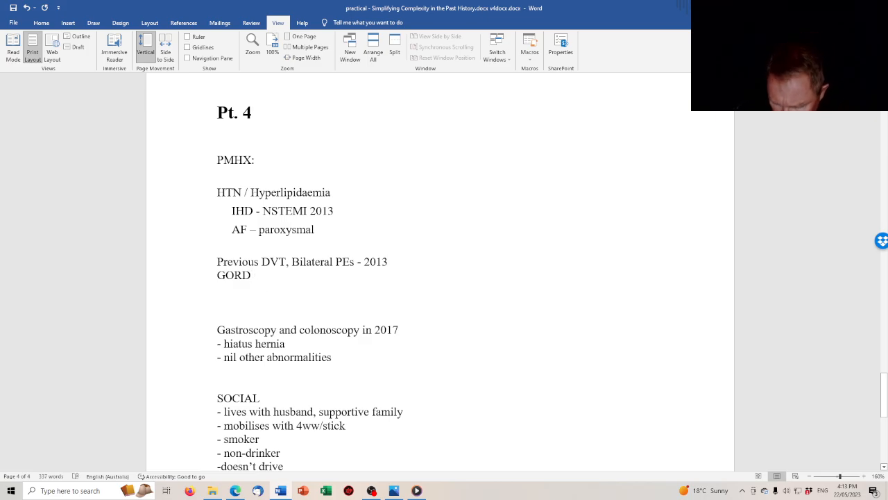
{"action": "type", "text": "-"}
{"action": "key", "text": "Delete"}
{"action": "key", "text": "Delete"}
{"action": "key", "text": "Delete"}
{"action": "key", "text": "Delete"}
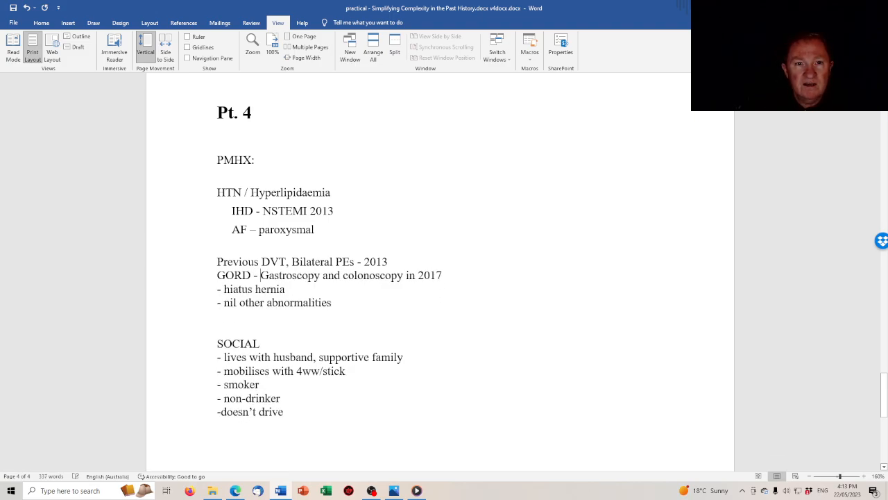
{"action": "key", "text": "Delete"}
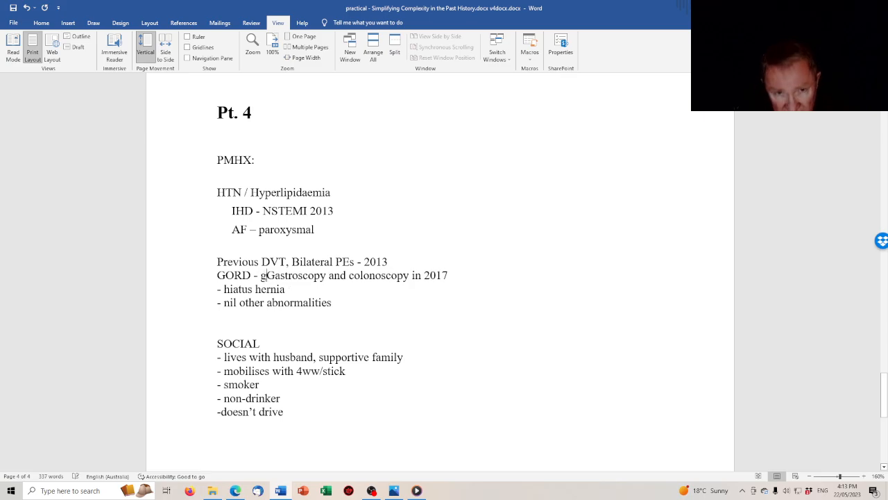
{"action": "type", "text": "g"}
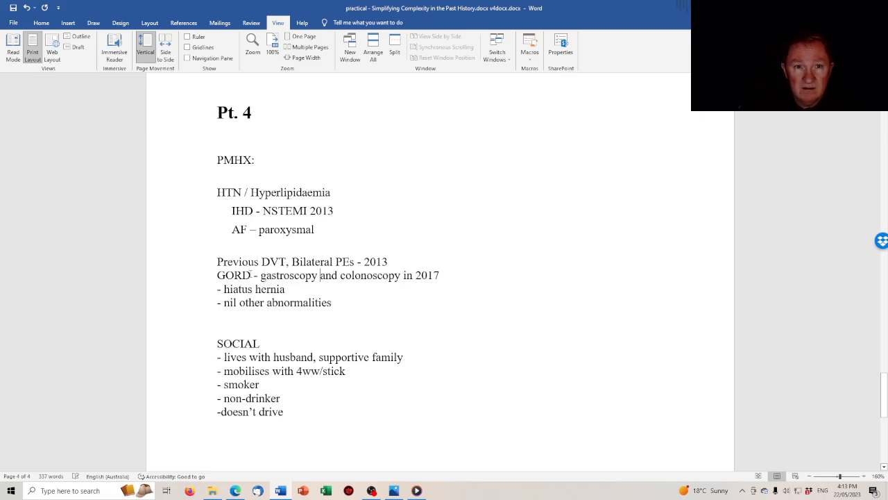
Shorten the procedure text on the GORD line to "gastroscopy + colonoscopy 2017", replacing "and" with a plus and dropping "in".
{"action": "type", "text": "+"}
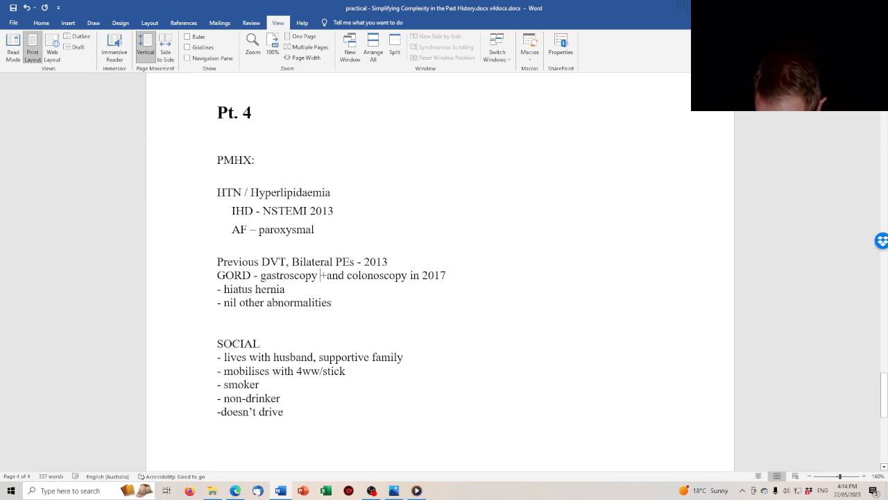
{"action": "key", "text": "Delete"}
{"action": "key", "text": "Delete"}
{"action": "key", "text": "Delete"}
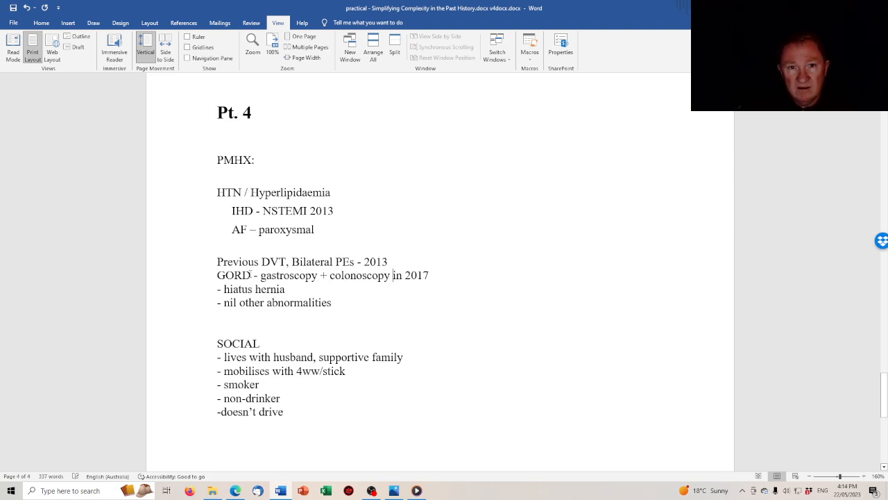
{"action": "key", "text": "Delete"}
{"action": "key", "text": "Delete"}
{"action": "key", "text": "Delete"}
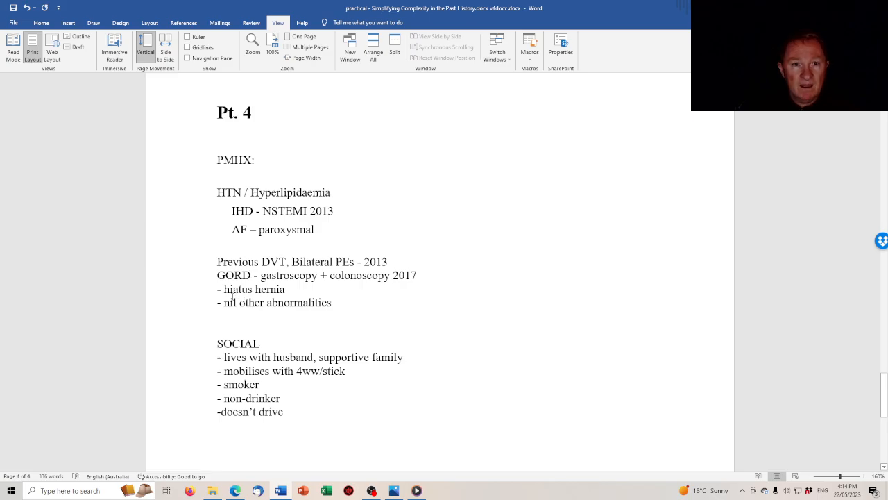
Delete the "- nil other abnormalities" text and remove the dash in front of "hiatus hernia".
{"action": "left_click", "coordinate": [217, 290]}
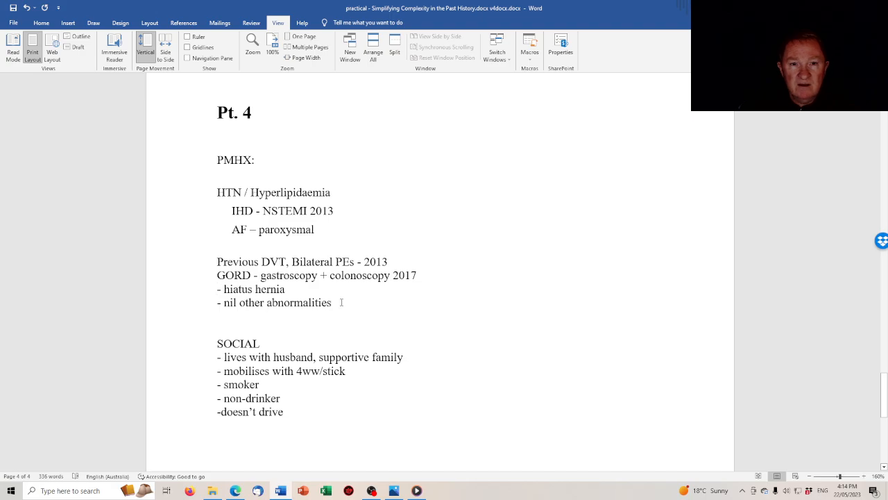
{"action": "left_click_drag", "start_coordinate": [342, 303], "coordinate": [219, 310]}
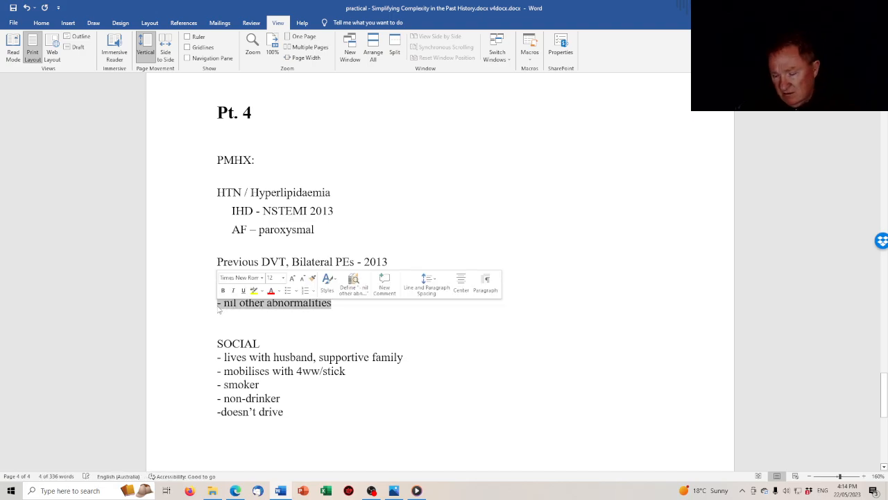
{"action": "key", "text": "Delete"}
{"action": "key", "text": "Up"}
{"action": "key", "text": "Delete"}
{"action": "key", "text": "Delete"}
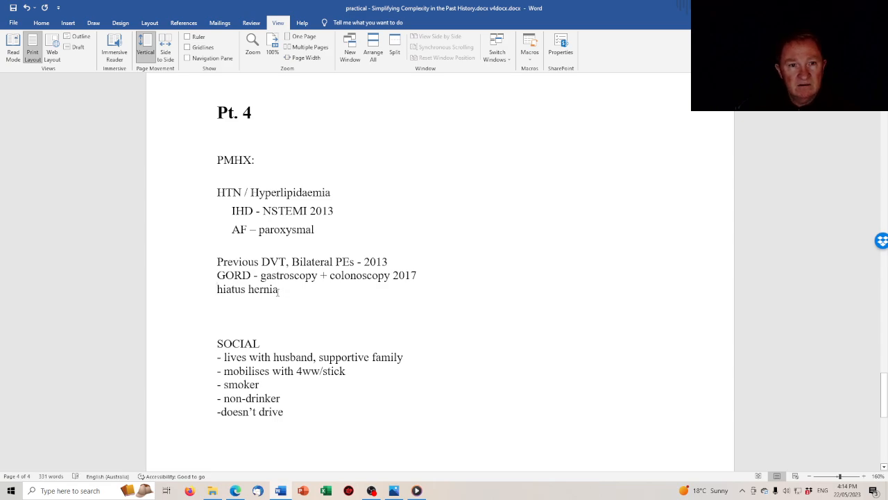
Move "hiatus hernia" up beside GORD, separated by a slash, so the entry begins "GORD / hiatus hernia".
{"action": "left_click_drag", "start_coordinate": [278, 292], "coordinate": [218, 290]}
{"action": "right_click", "coordinate": [232, 290]}
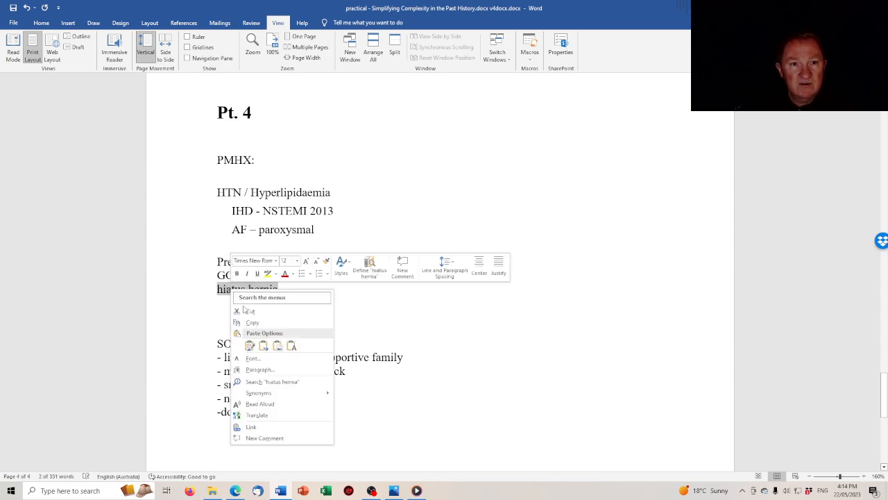
{"action": "left_click", "coordinate": [248, 311]}
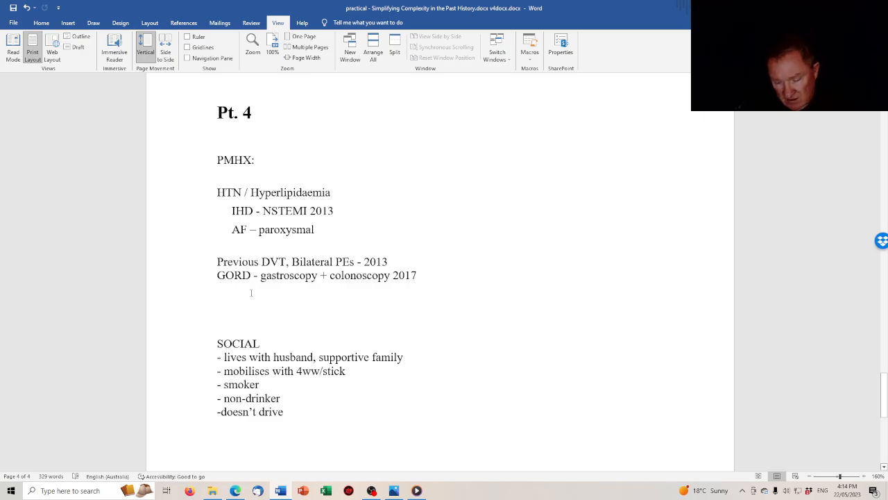
{"action": "type", "text": "/"}
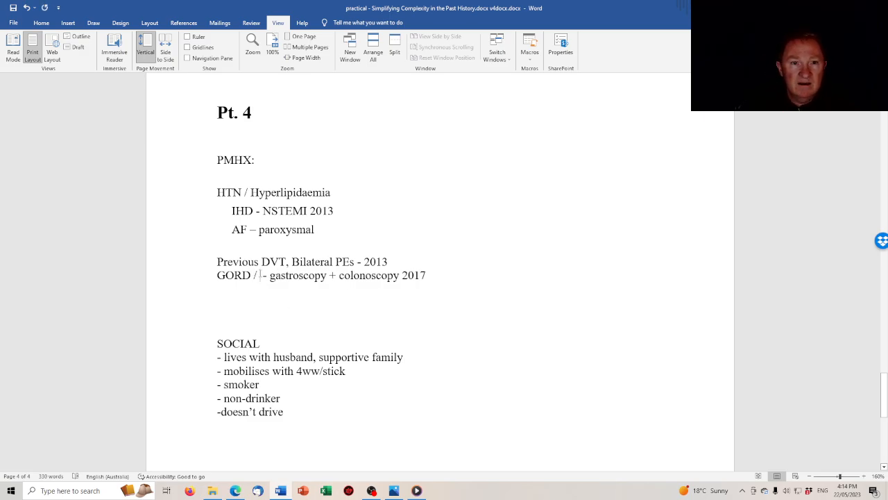
{"action": "right_click", "coordinate": [257, 274]}
{"action": "left_click", "coordinate": [320, 330]}
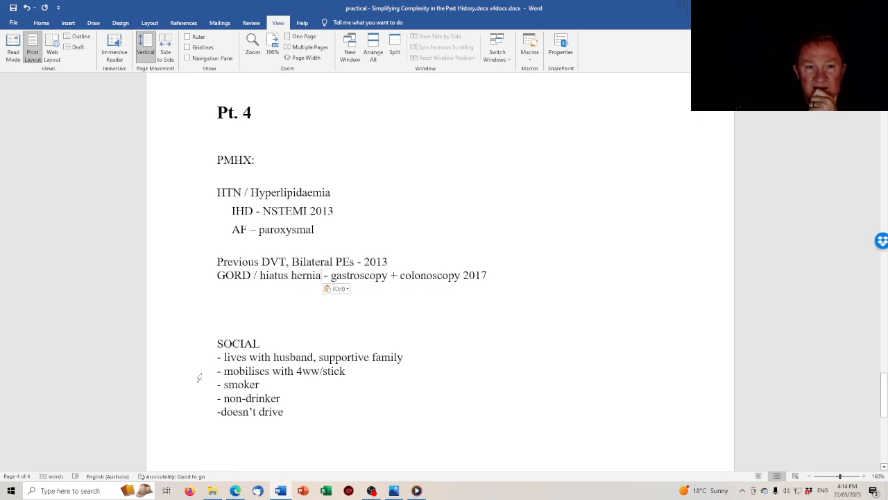
Remove the leading dashes from all five lines under SOCIAL, keeping the wording of each line intact.
{"action": "left_click", "coordinate": [215, 356]}
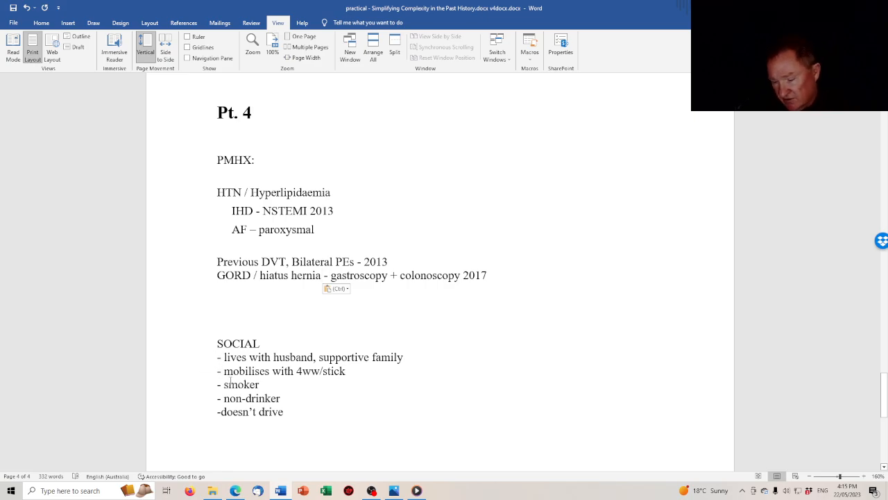
{"action": "key", "text": "Delete"}
{"action": "key", "text": "Delete"}
{"action": "key", "text": "Down"}
{"action": "key", "text": "Delete"}
{"action": "key", "text": "Delete"}
{"action": "key", "text": "Down"}
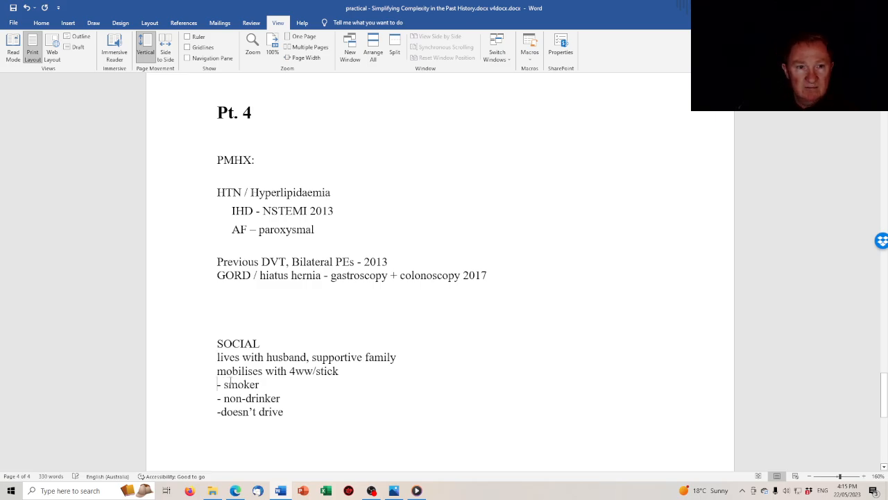
{"action": "key", "text": "Delete"}
{"action": "key", "text": "Delete"}
{"action": "key", "text": "Down"}
{"action": "key", "text": "Delete"}
{"action": "key", "text": "Delete"}
{"action": "key", "text": "Down"}
{"action": "key", "text": "Delete"}
{"action": "key", "text": "Delete"}
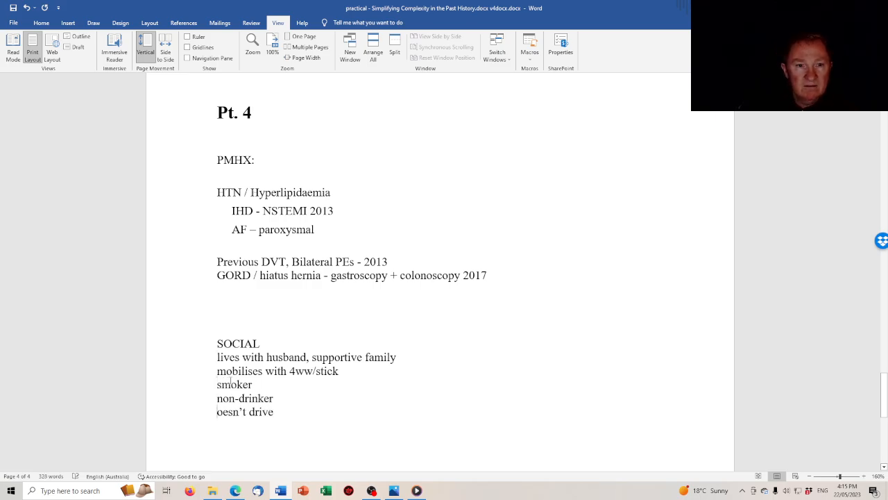
{"action": "type", "text": "d"}
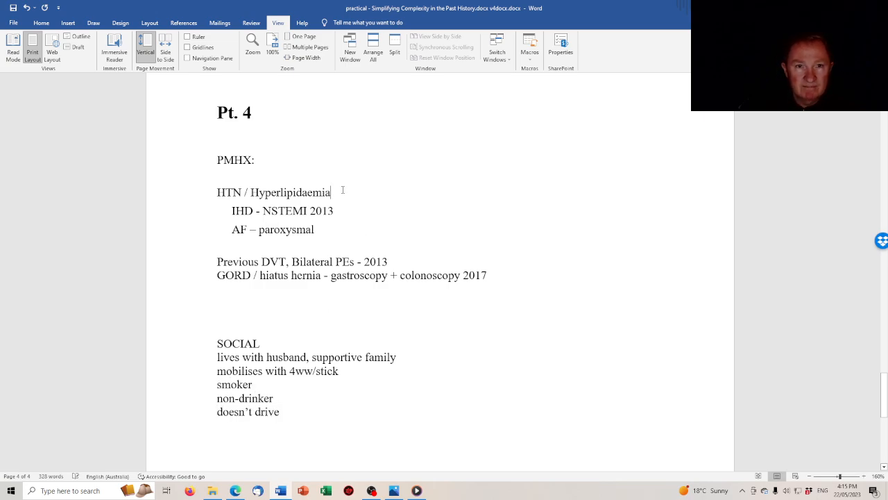
Add "/ smoker" after HTN / Hyperlipidaemia, and join the social entries into one line reading "smoker, non-drinker".
{"action": "type", "text": "smoker"}
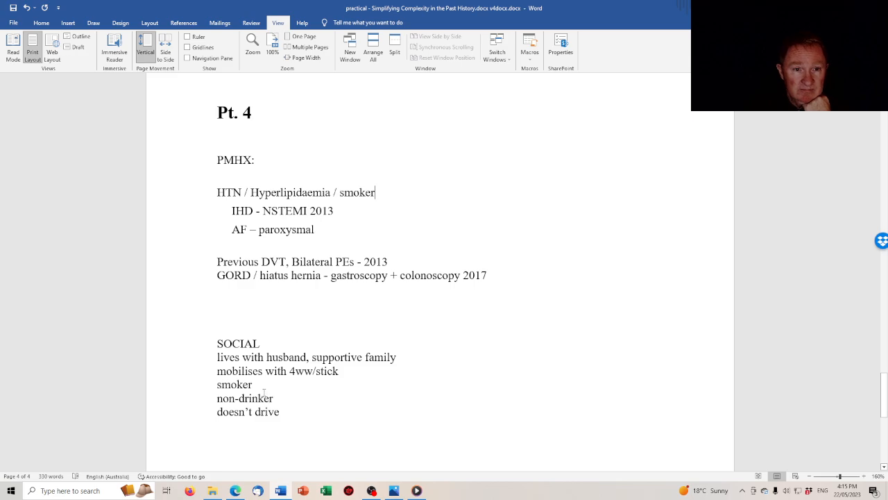
{"action": "type", "text": ","}
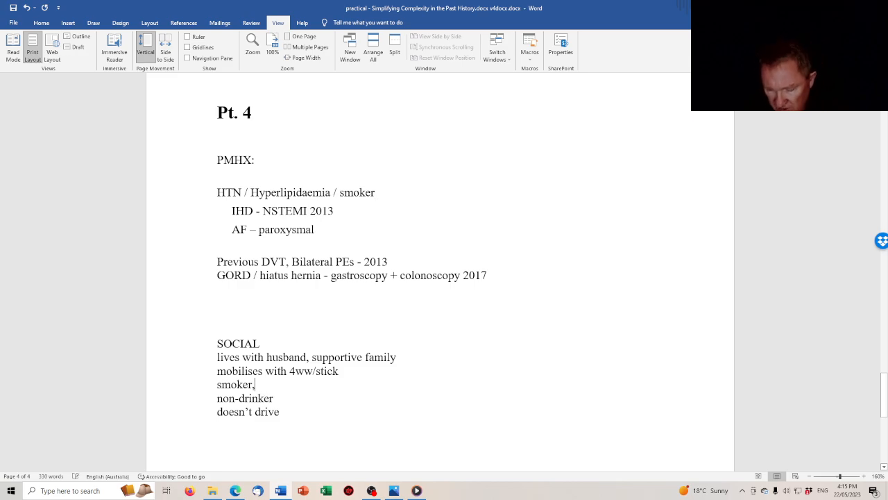
{"action": "key", "text": "Delete"}
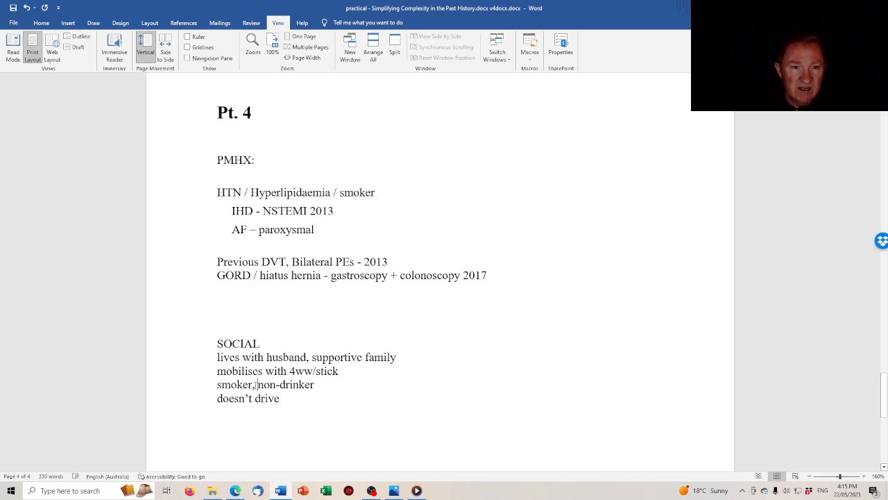
Move "doesn't drive" to its own line directly beneath "mobilises with 4ww/stick" in the SOCIAL section.
{"action": "left_click_drag", "start_coordinate": [282, 397], "coordinate": [217, 397]}
{"action": "key", "text": "ctrl+c"}
{"action": "right_click", "coordinate": [236, 408]}
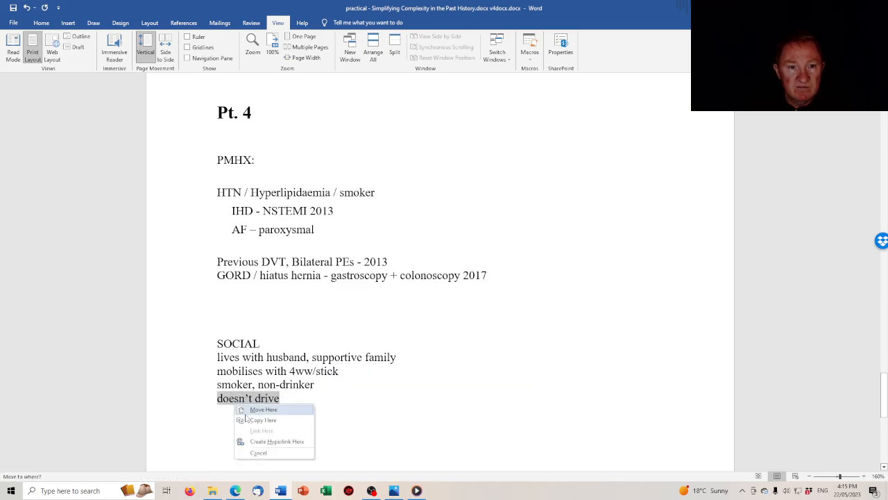
{"action": "right_click", "coordinate": [230, 403]}
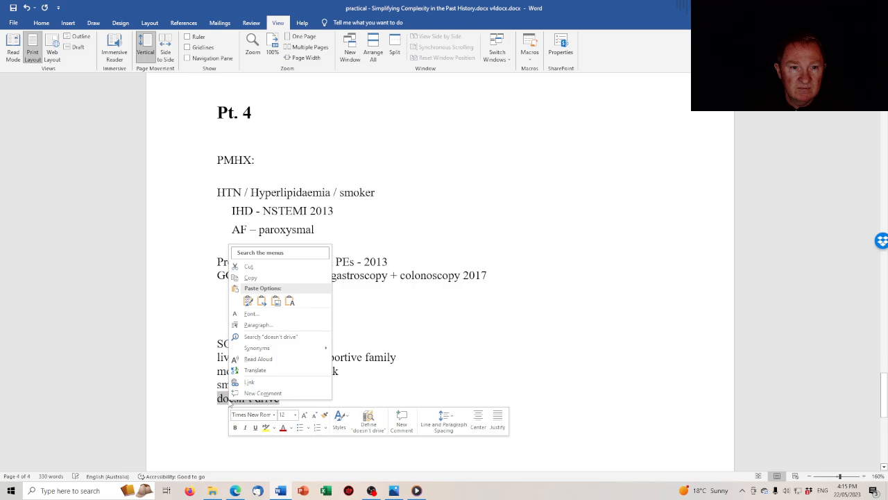
{"action": "left_click", "coordinate": [248, 266]}
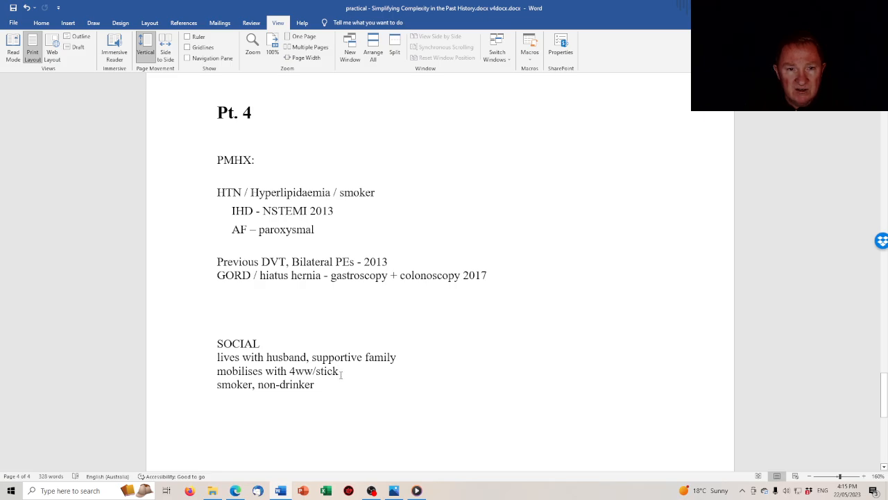
{"action": "left_click", "coordinate": [339, 372]}
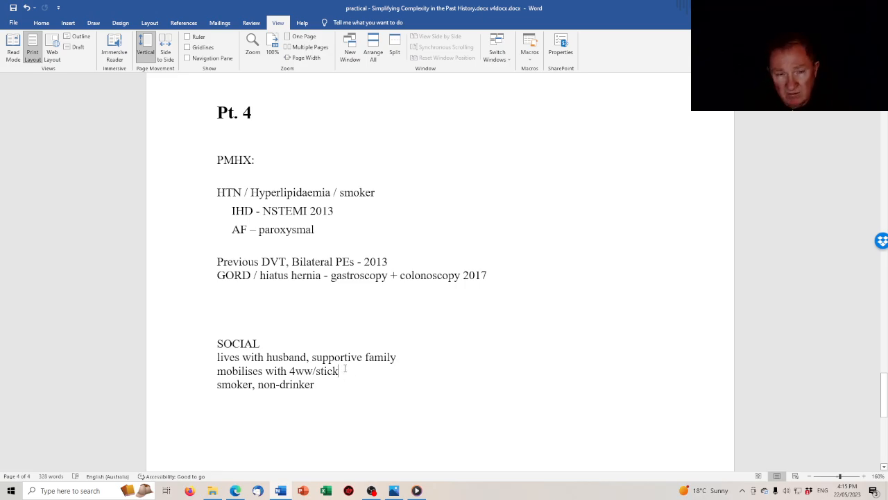
{"action": "key", "text": "Return"}
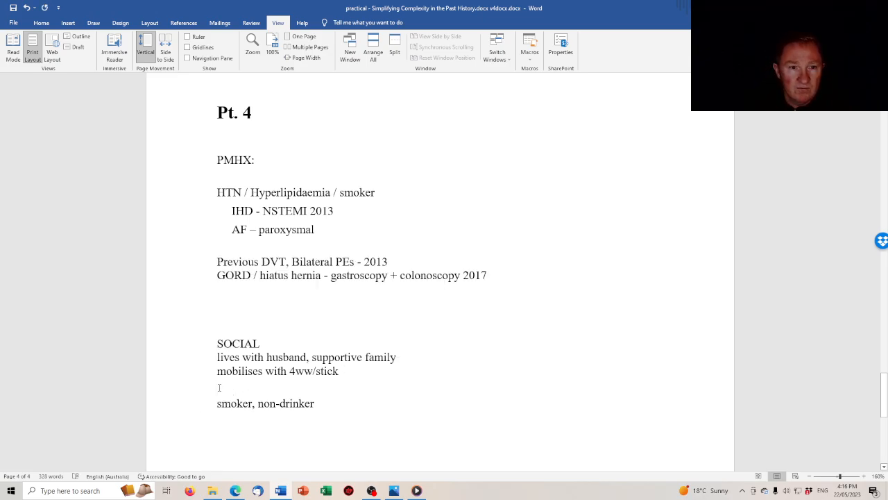
{"action": "right_click", "coordinate": [222, 388]}
{"action": "left_click", "coordinate": [281, 290]}
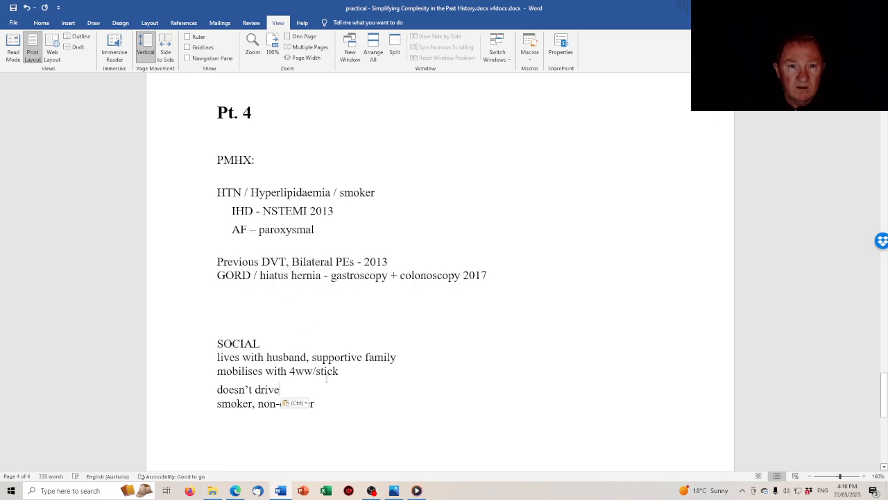
Cut "supportive family" and join the mobility line, so it reads "lives with husband, mobilises with 4ww/stick".
{"action": "left_click_drag", "start_coordinate": [397, 359], "coordinate": [311, 358]}
{"action": "right_click", "coordinate": [355, 360]}
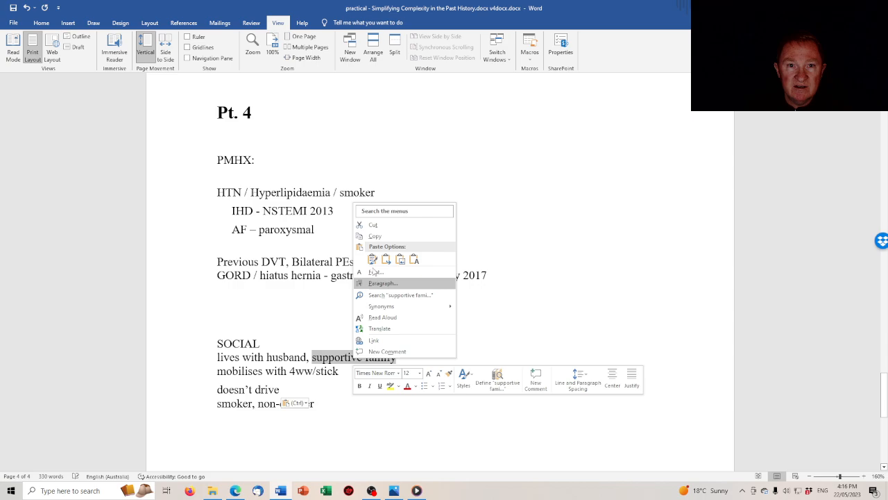
{"action": "left_click", "coordinate": [375, 228]}
{"action": "key", "text": "Delete"}
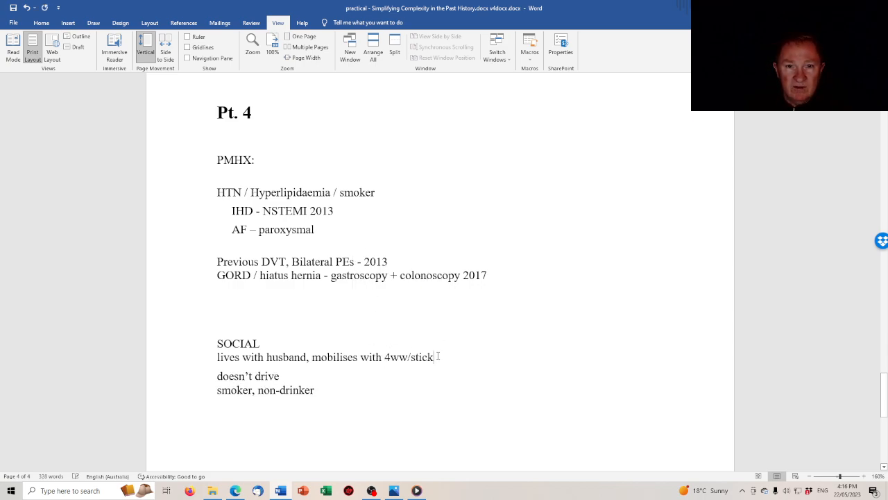
Paste "supportive family" on a new line below the mobility text and join "doesn't drive" to it with a comma.
{"action": "key", "text": "Return"}
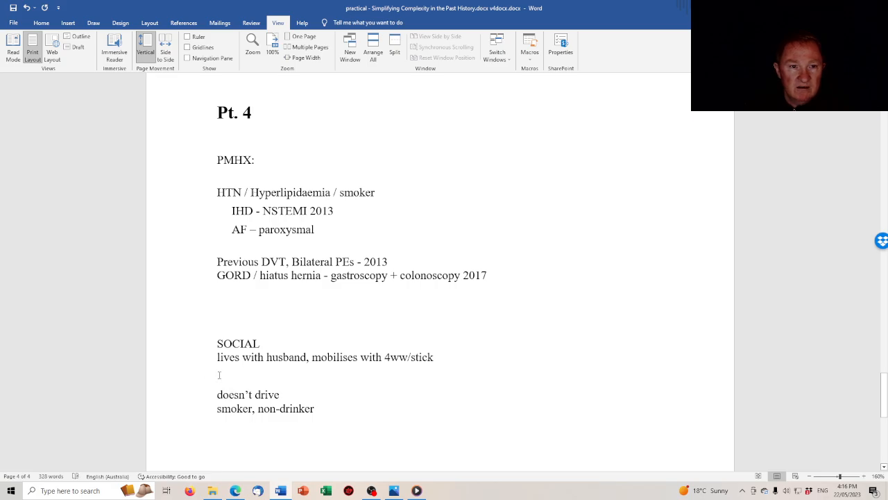
{"action": "right_click", "coordinate": [220, 375]}
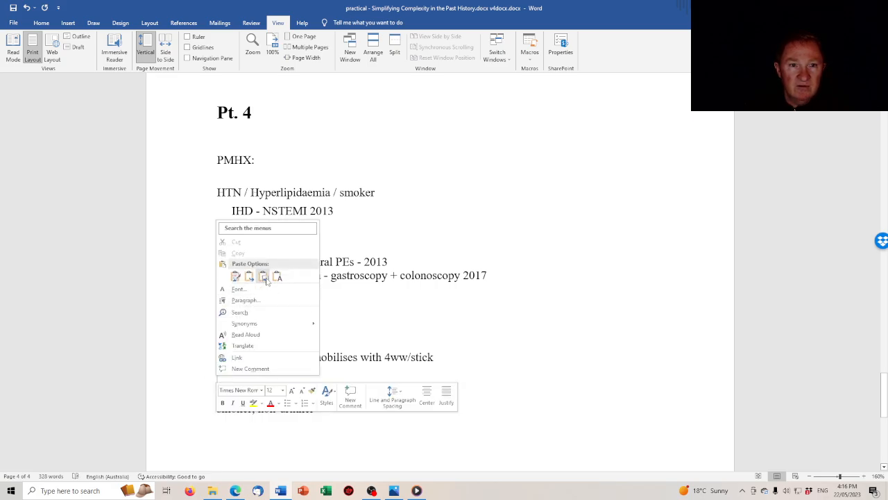
{"action": "left_click", "coordinate": [267, 278]}
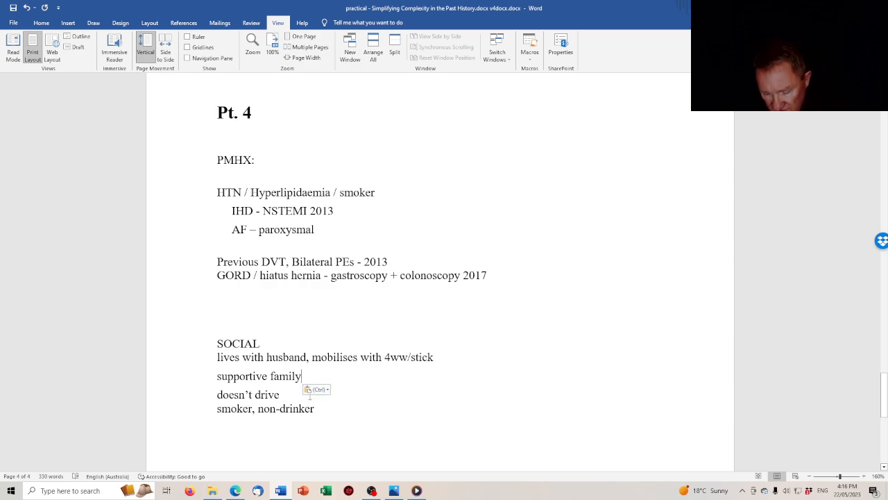
{"action": "type", "text": ","}
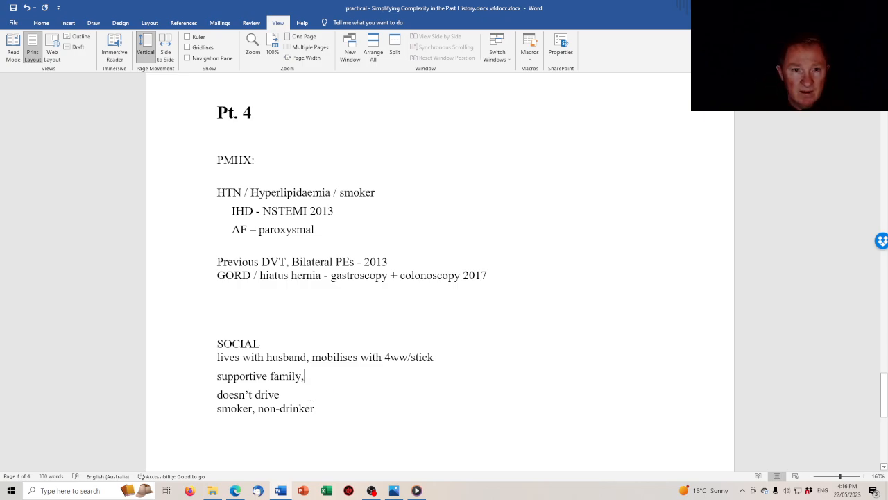
{"action": "key", "text": "Delete"}
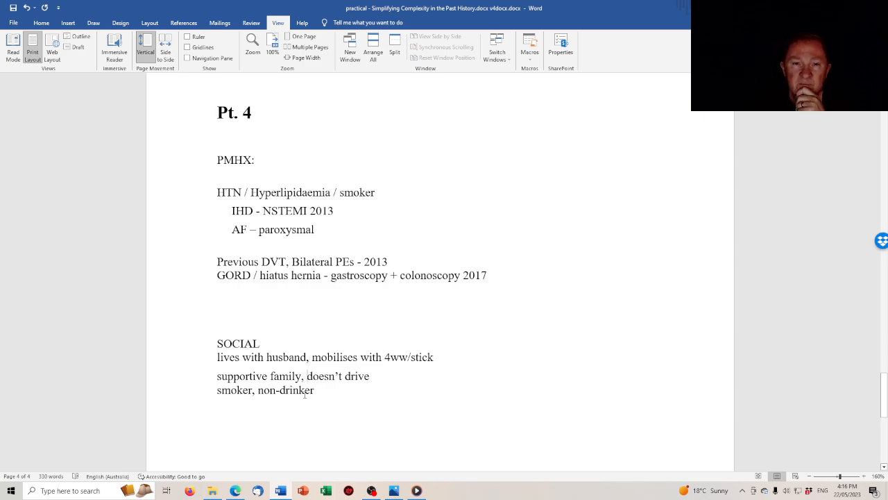